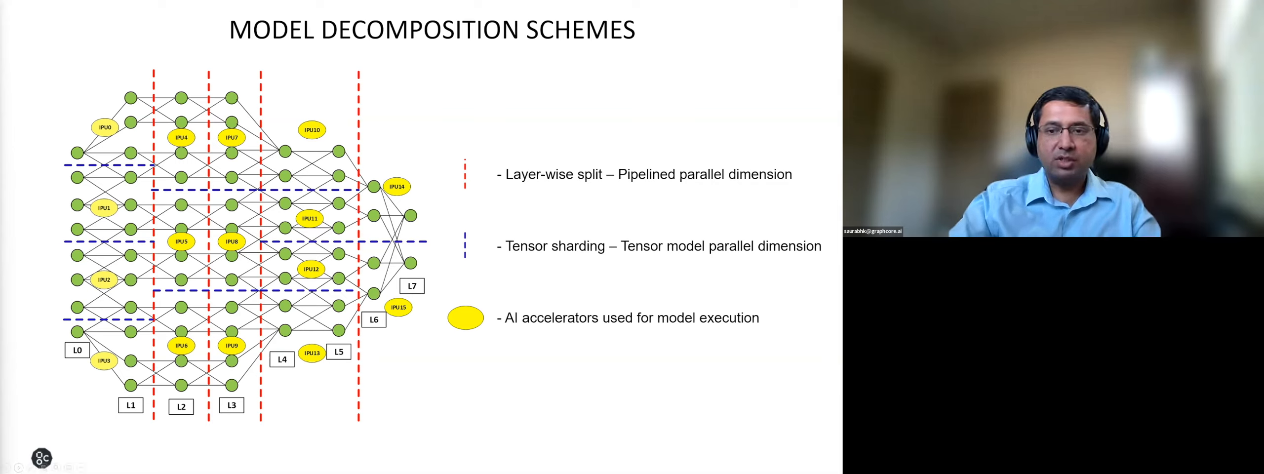
key(Right)
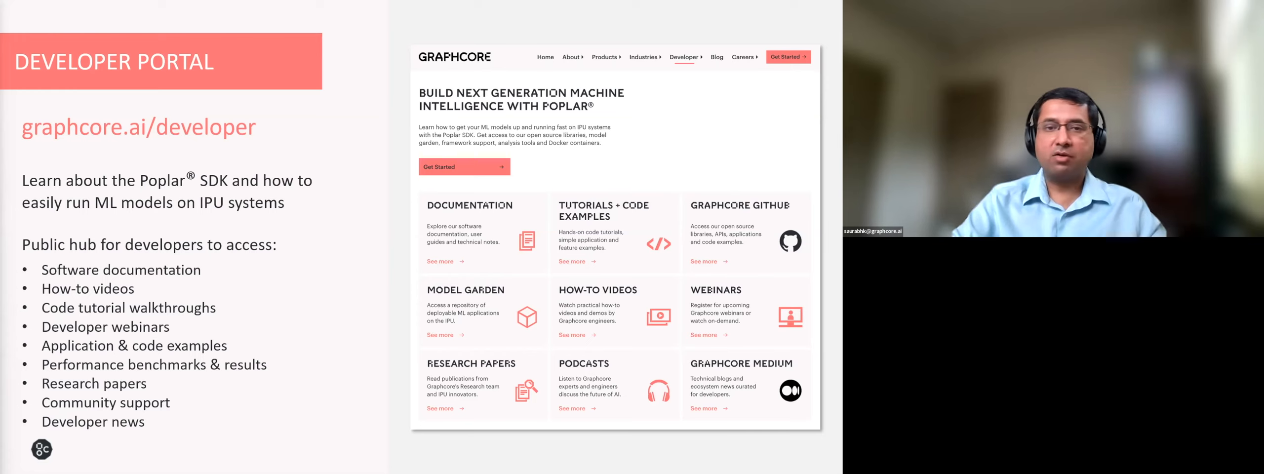
key(Right)
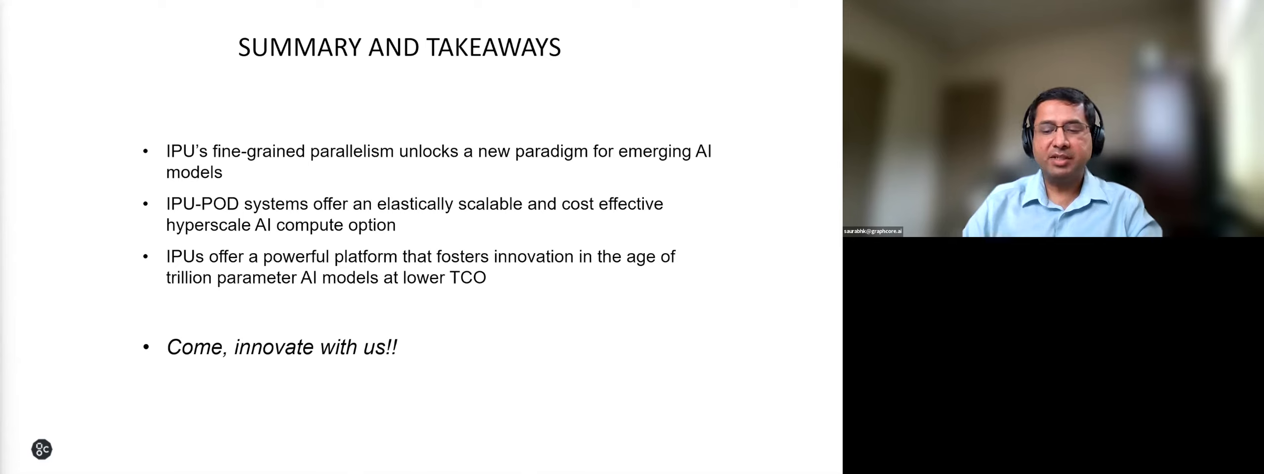